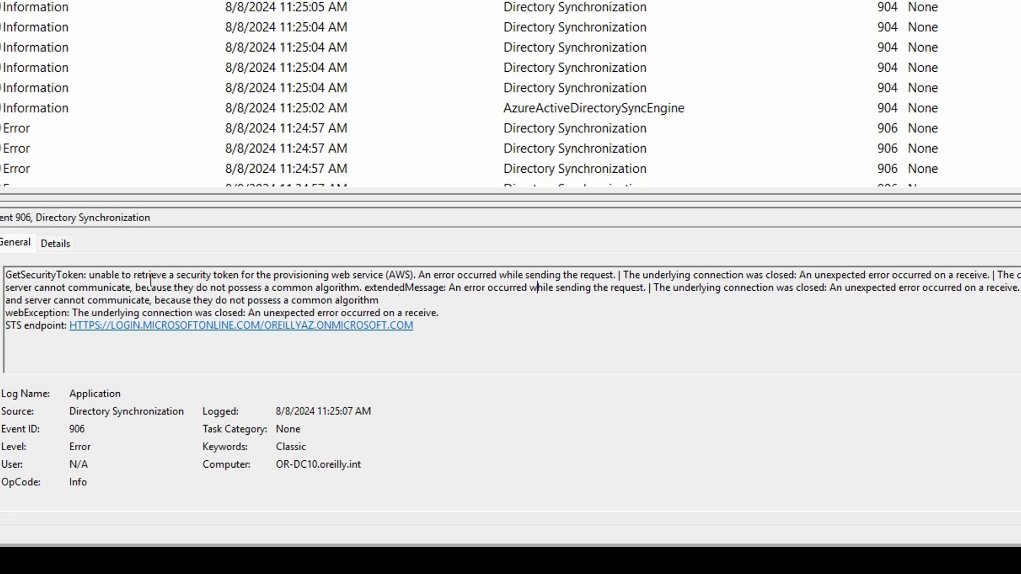
# Review the event 906 error description, then bring up Windows search to find the registry editor
pyautogui.moveTo(8, 275); pyautogui.dragTo(492, 317)
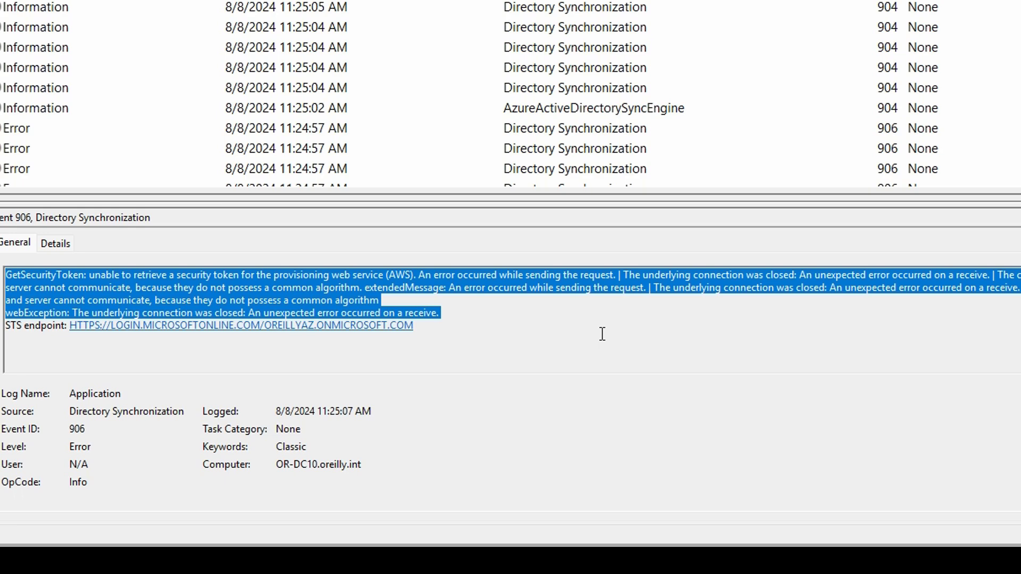
pyautogui.click(582, 324)
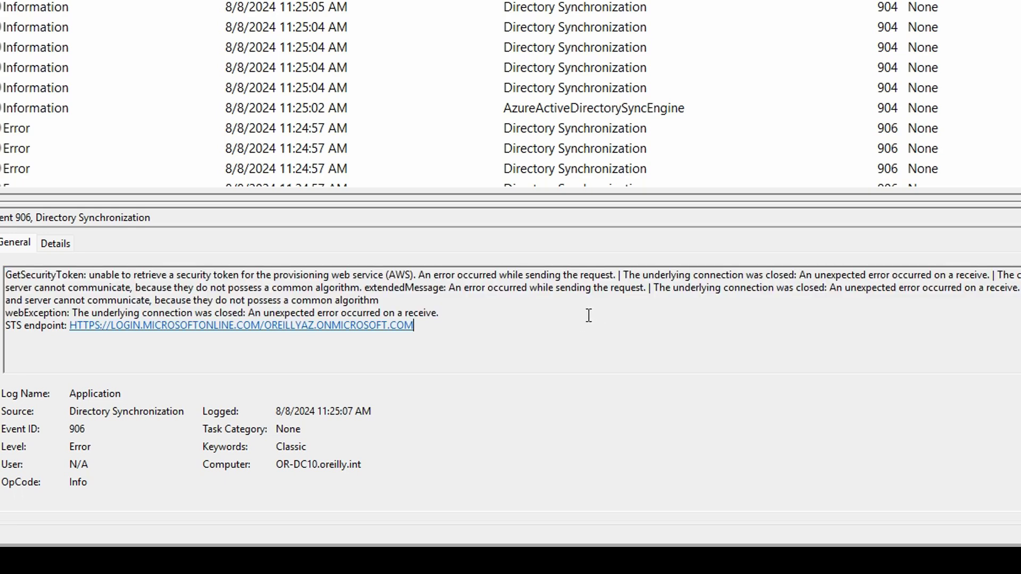
pyautogui.click(561, 526)
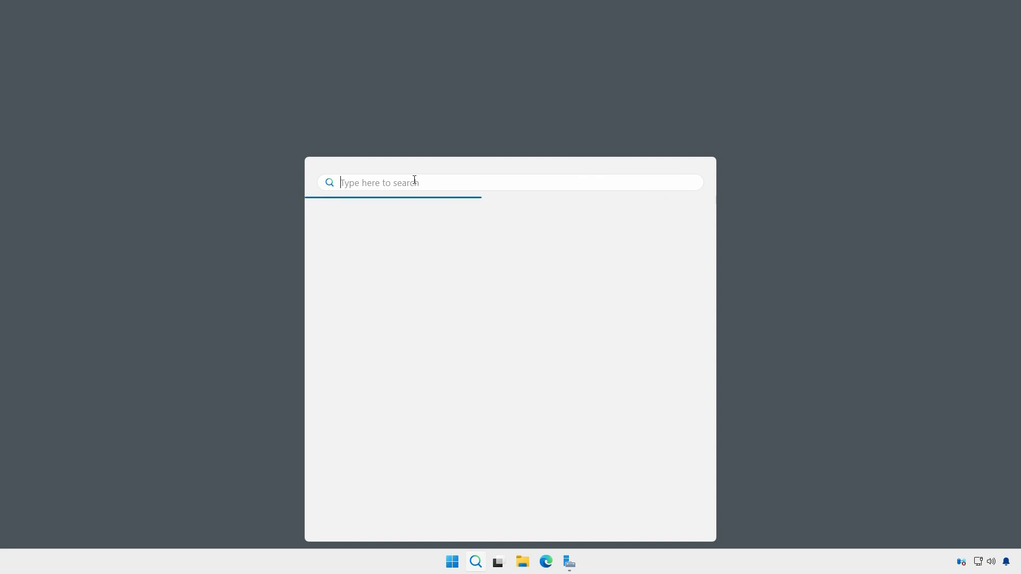
# Launch regedit and browse to HKEY_LOCAL_MACHINE\SOFTWARE\Microsoft\.NETFramework, expanding its version subkeys
pyautogui.write('regedit')
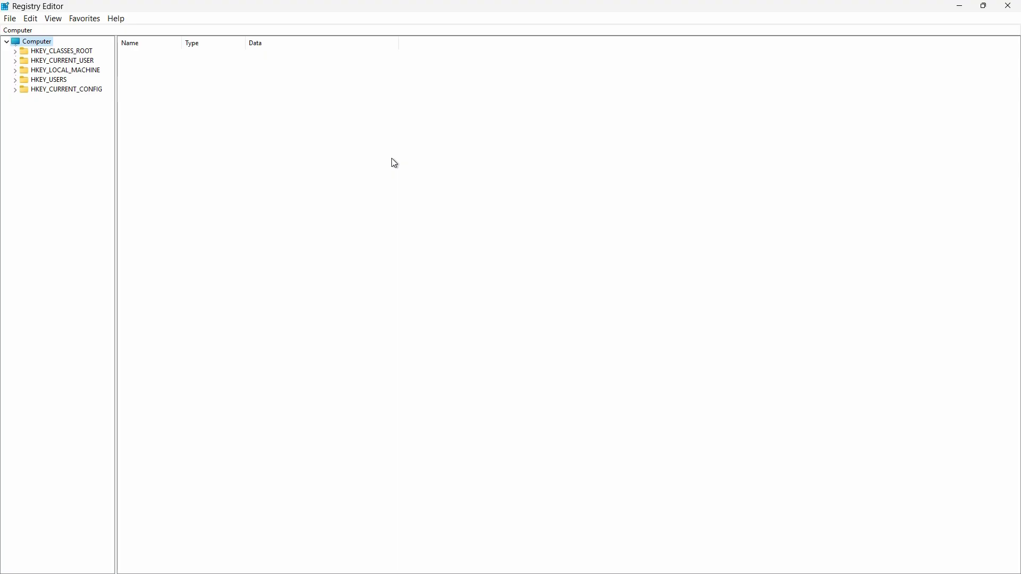
pyautogui.click(15, 70)
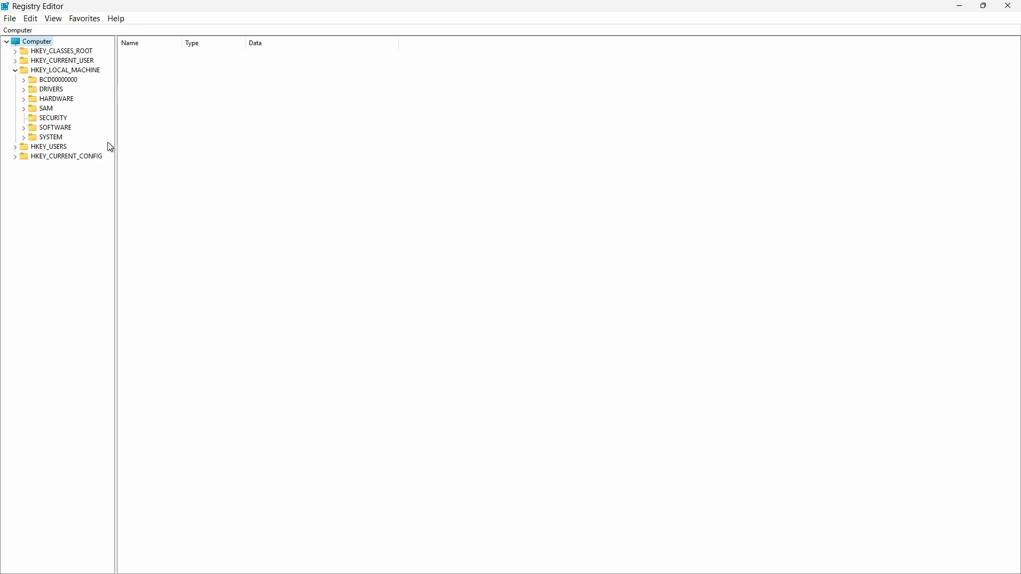
pyautogui.moveTo(179, 280); pyautogui.dragTo(327, 297)
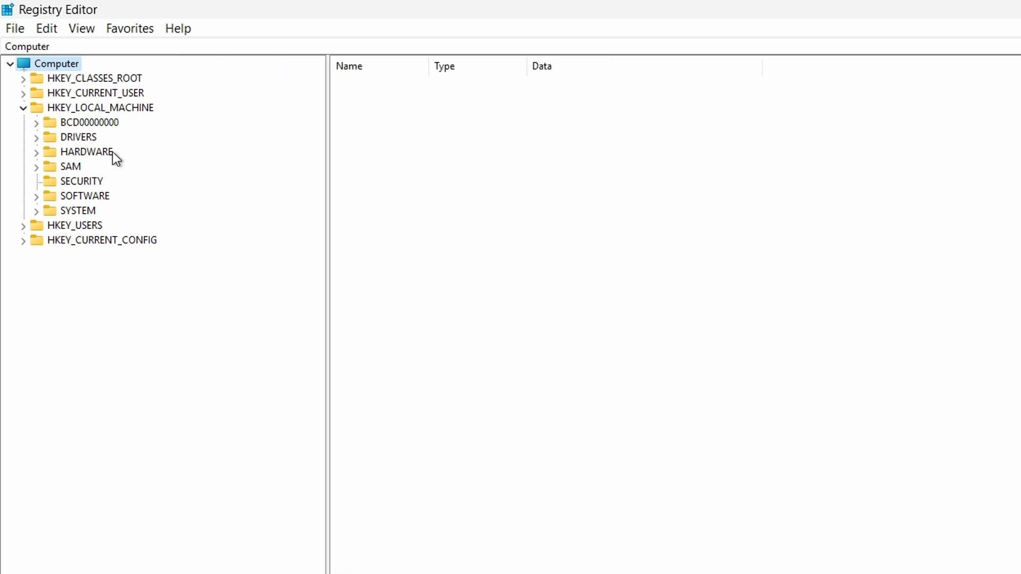
pyautogui.doubleClick(91, 196)
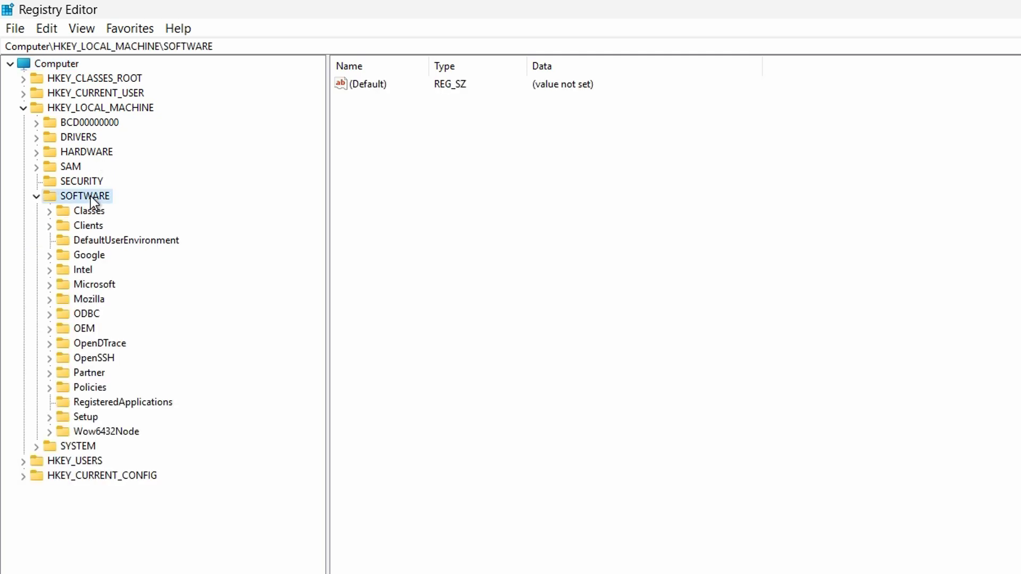
pyautogui.doubleClick(92, 285)
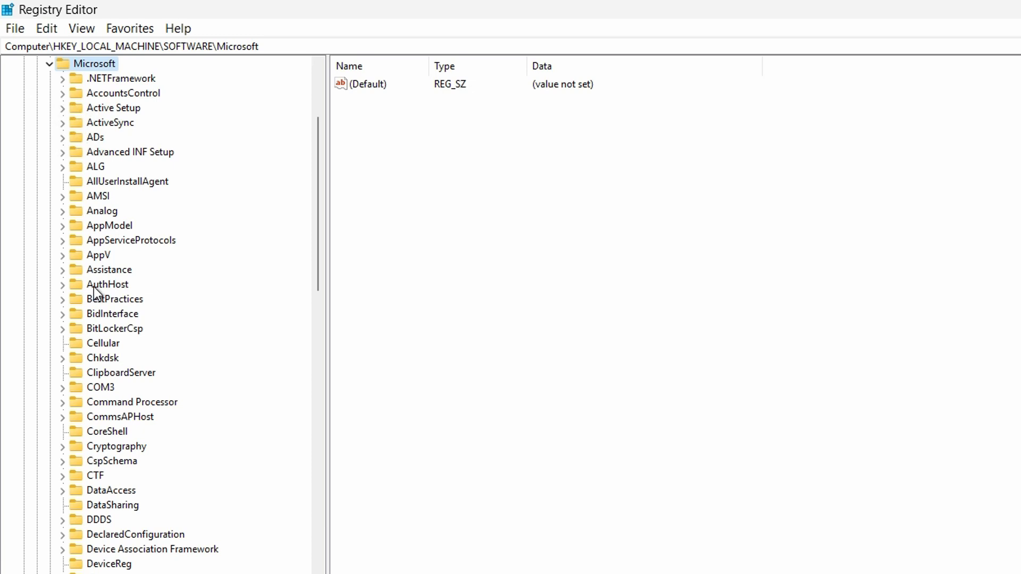
pyautogui.click(142, 80)
pyautogui.click(63, 79)
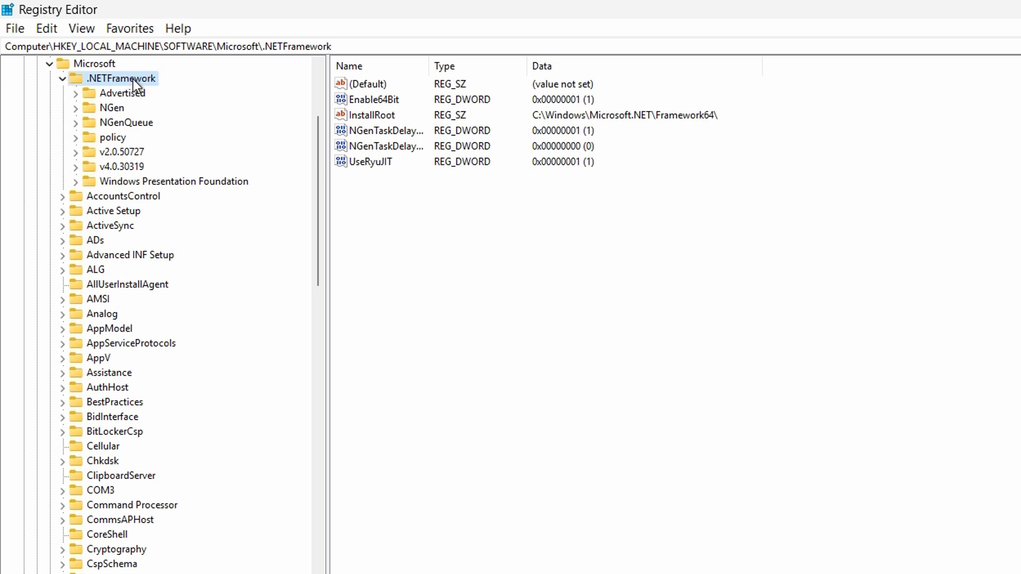
# Add a SystemDefaultTlsVersions DWORD (32-bit) set to 1 under the v2.0.50727 key
pyautogui.click(76, 152)
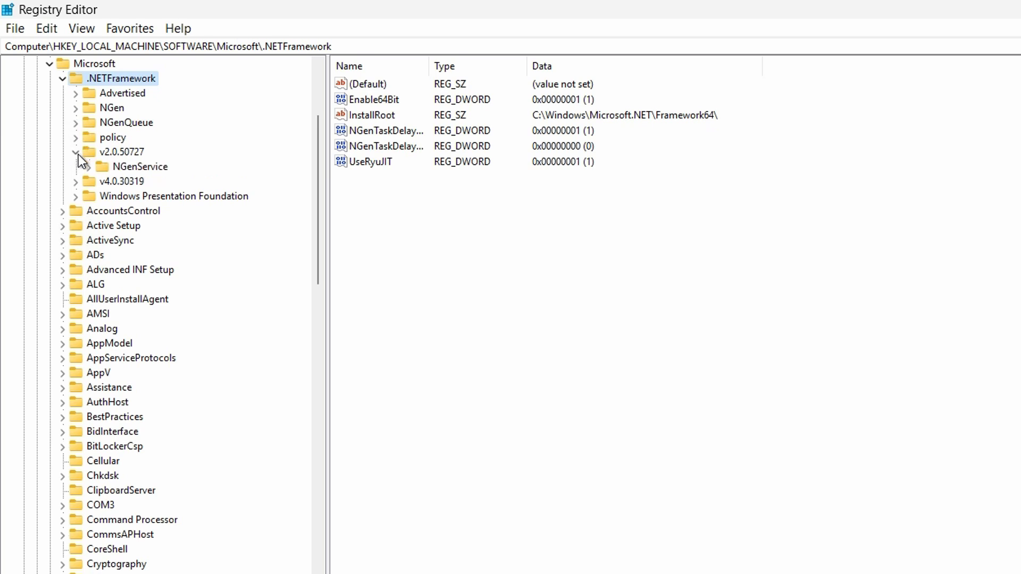
pyautogui.click(122, 154)
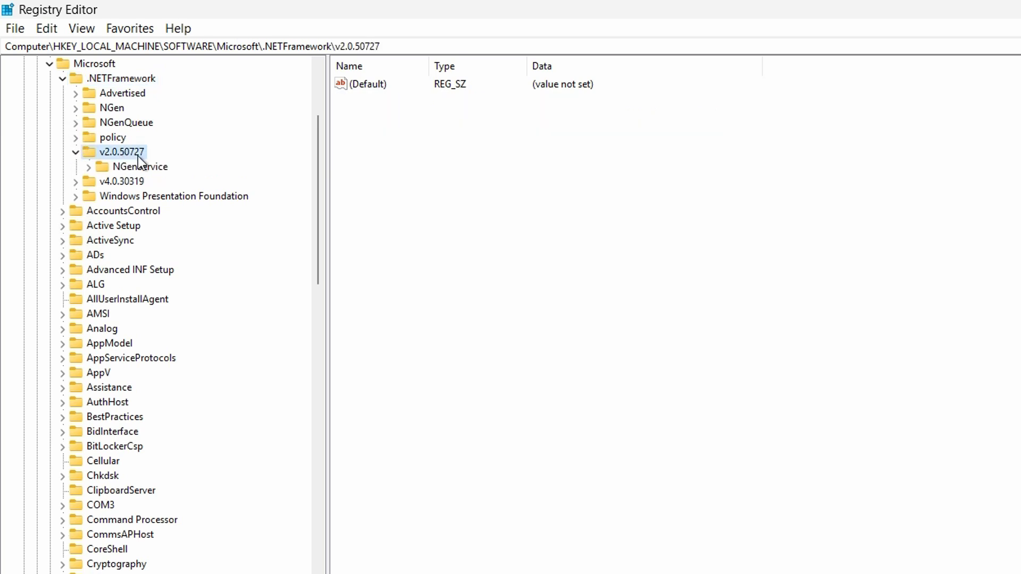
pyautogui.rightClick(483, 212)
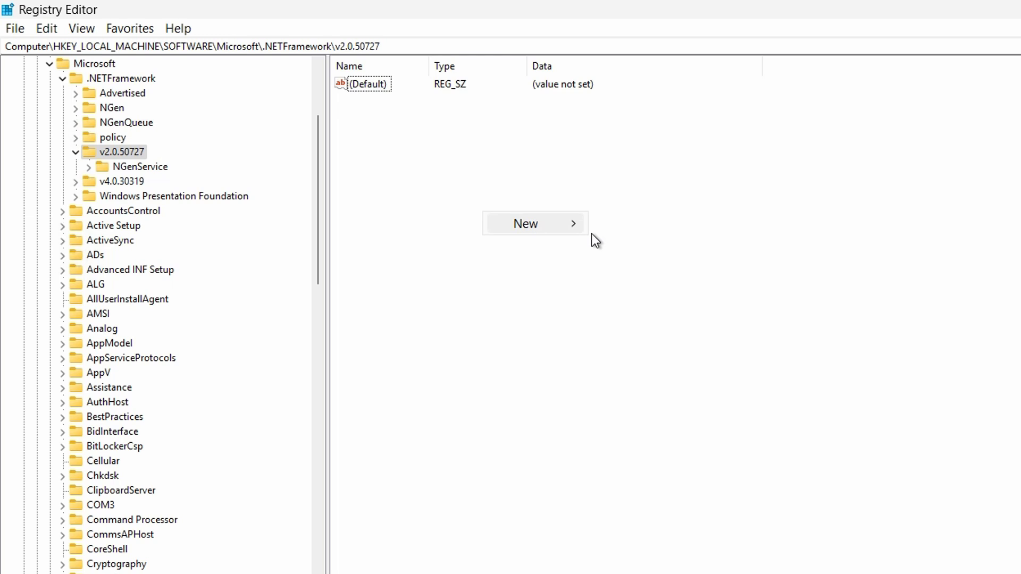
pyautogui.moveTo(568, 225)
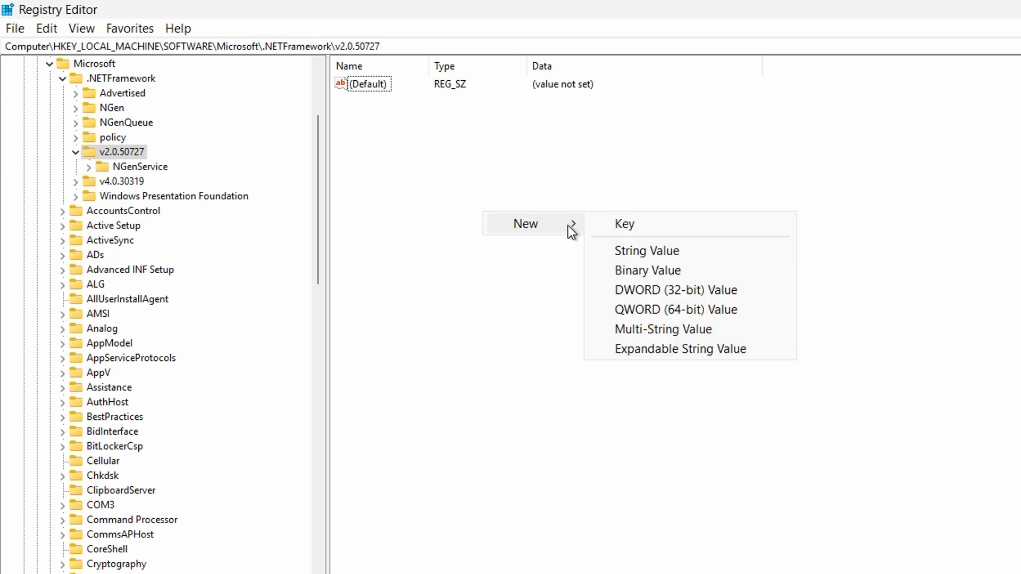
pyautogui.click(634, 292)
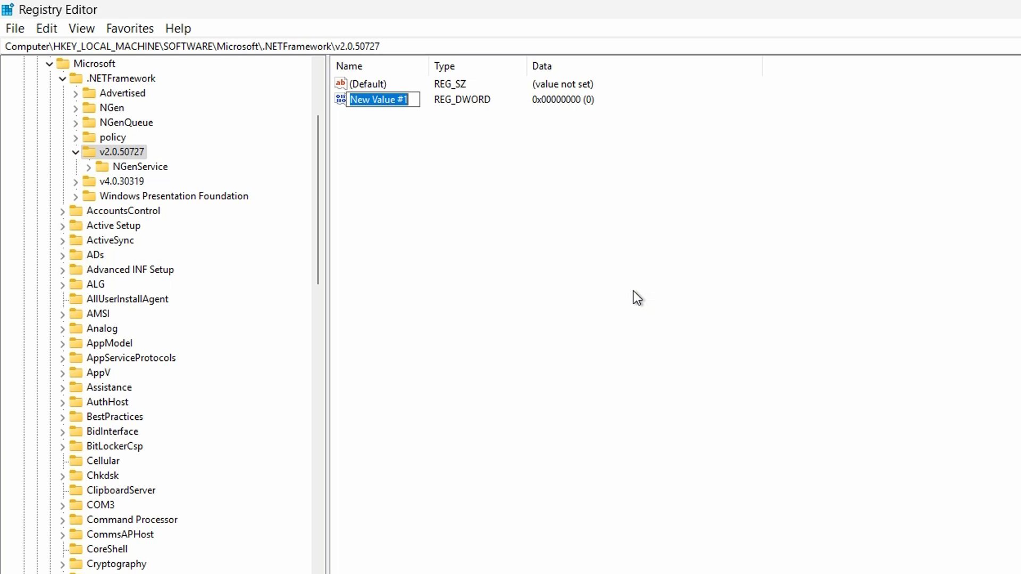
pyautogui.rightClick(392, 99)
pyautogui.click(439, 174)
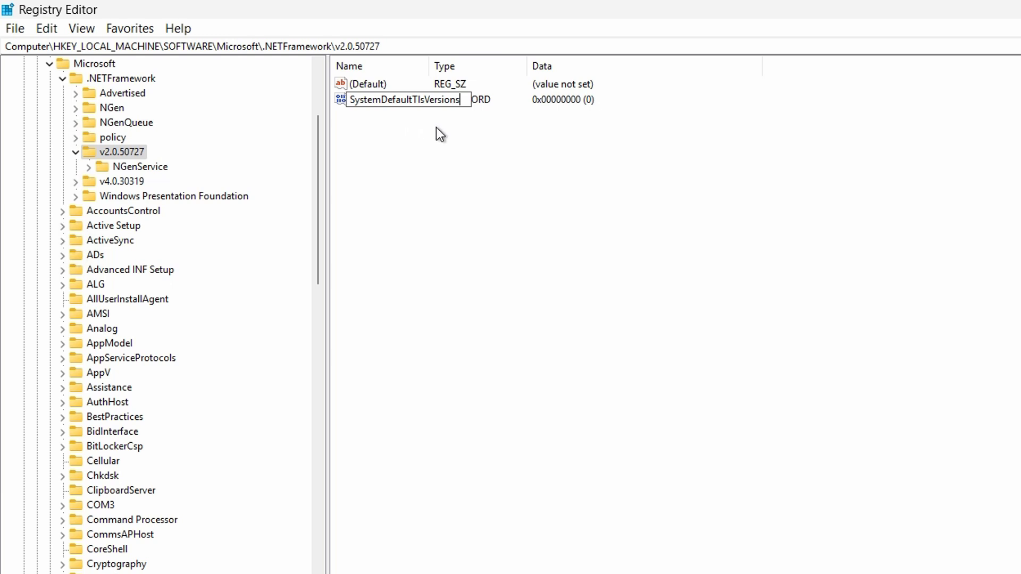
pyautogui.press('Return')
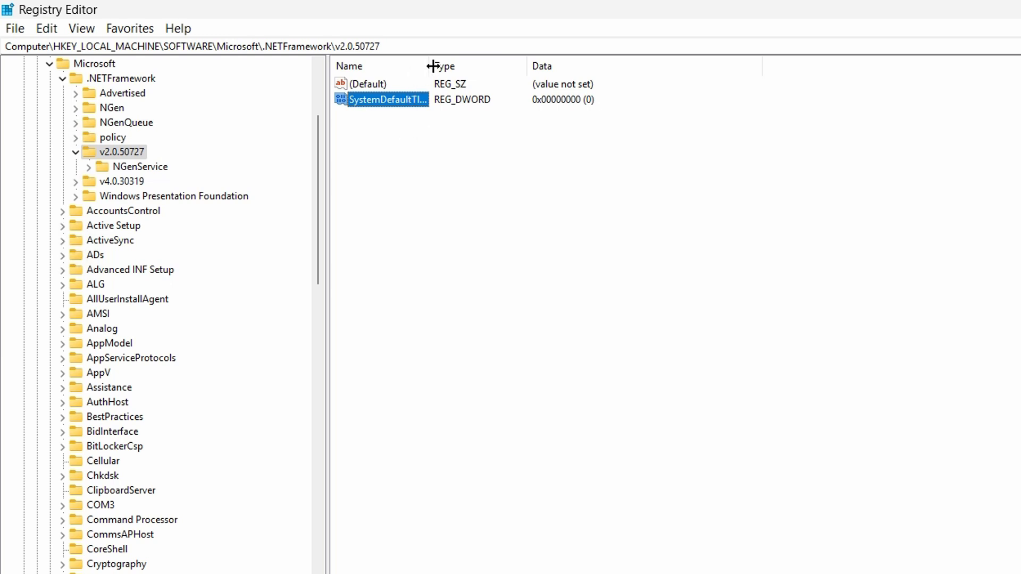
pyautogui.moveTo(428, 66); pyautogui.dragTo(574, 90)
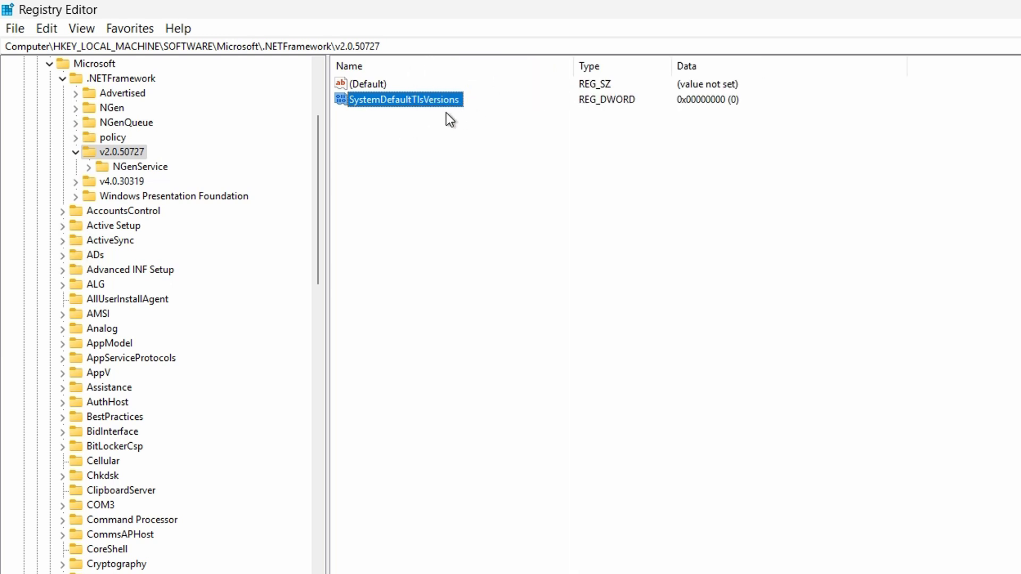
pyautogui.doubleClick(423, 99)
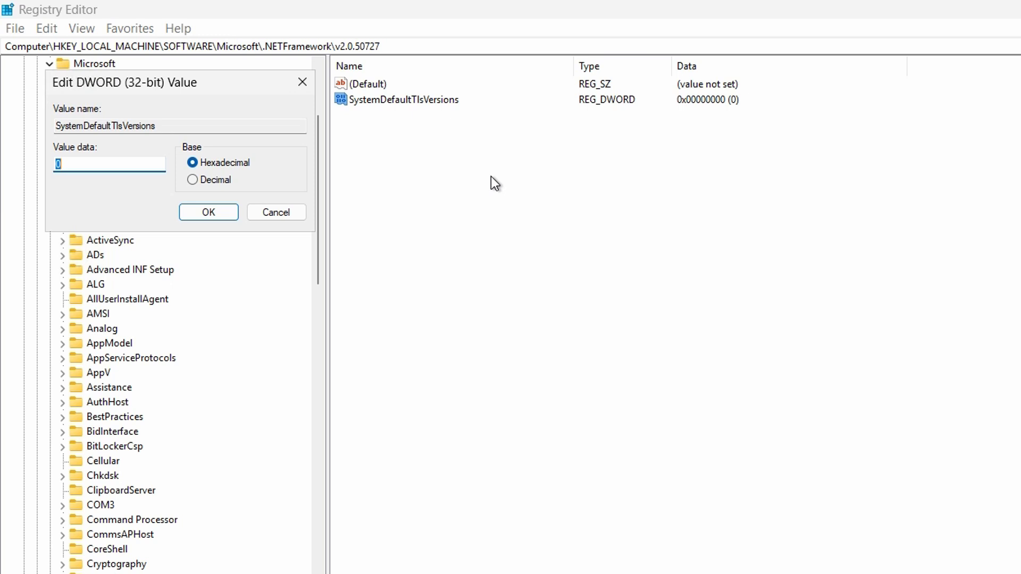
pyautogui.write('1')
pyautogui.click(208, 212)
pyautogui.click(464, 185)
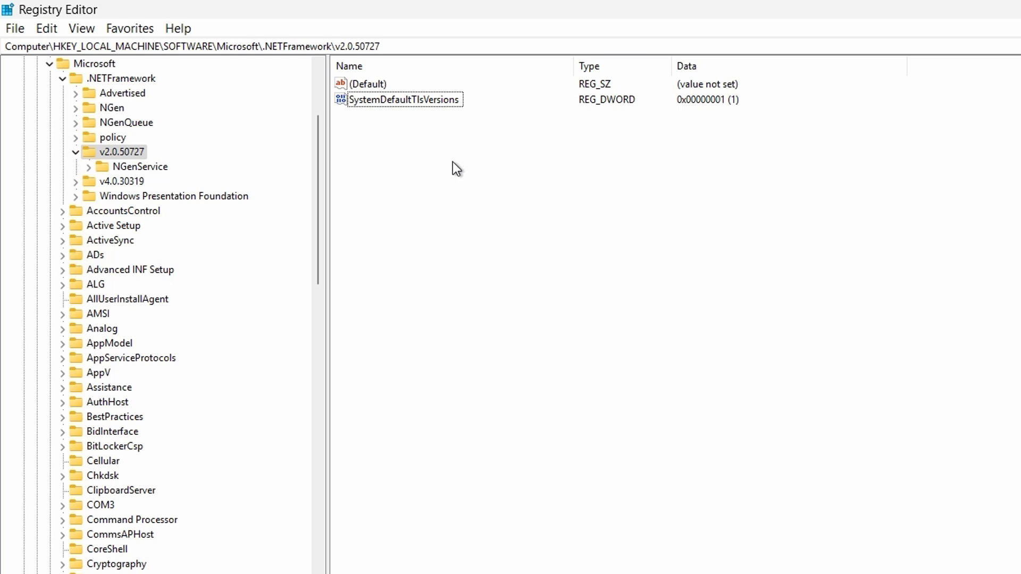
# Add a SchUseStrongCrypto DWORD (32-bit) set to 1 under v2.0.50727
pyautogui.rightClick(522, 279)
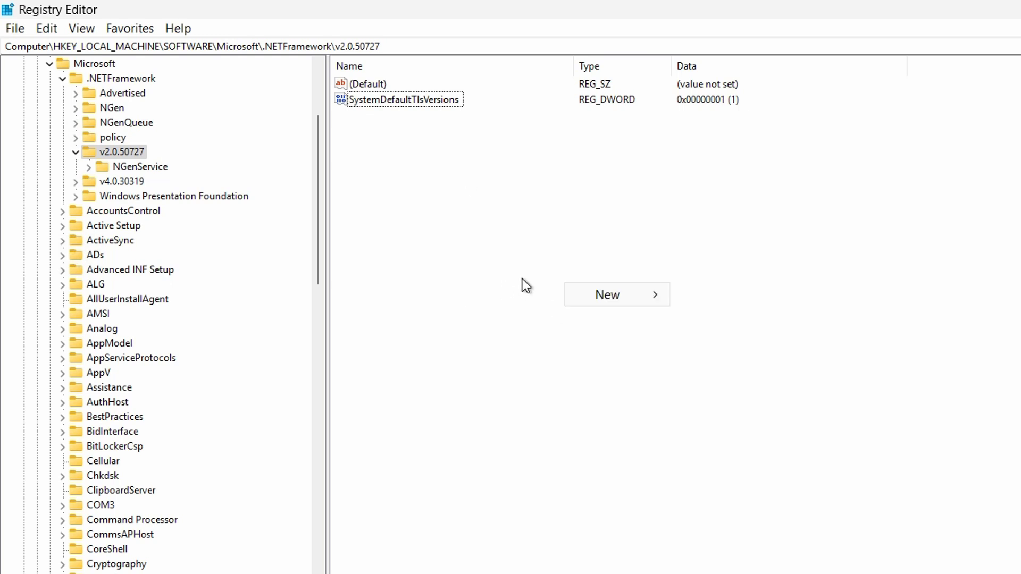
pyautogui.moveTo(609, 295)
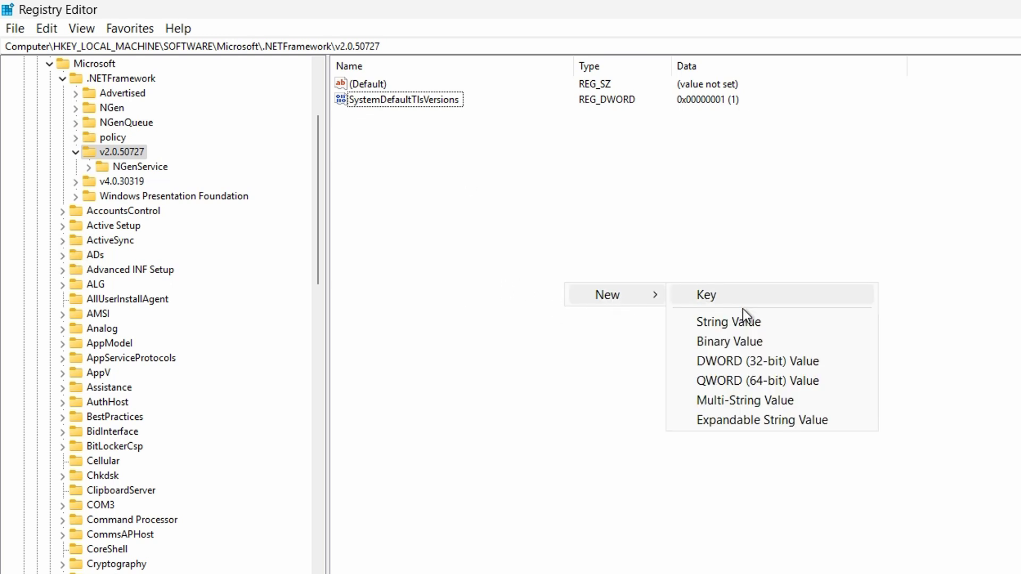
pyautogui.click(737, 361)
pyautogui.rightClick(397, 114)
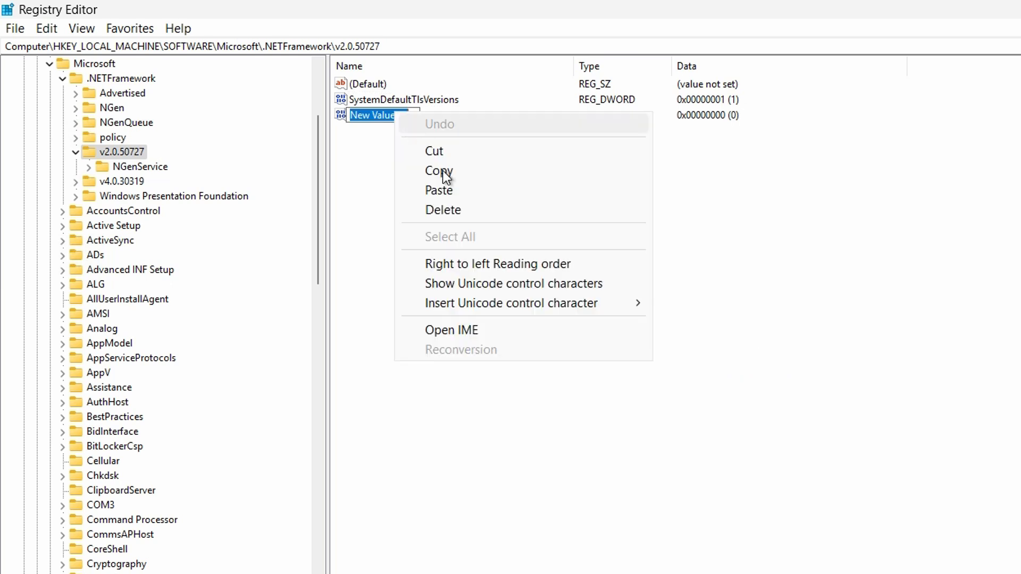
pyautogui.click(455, 193)
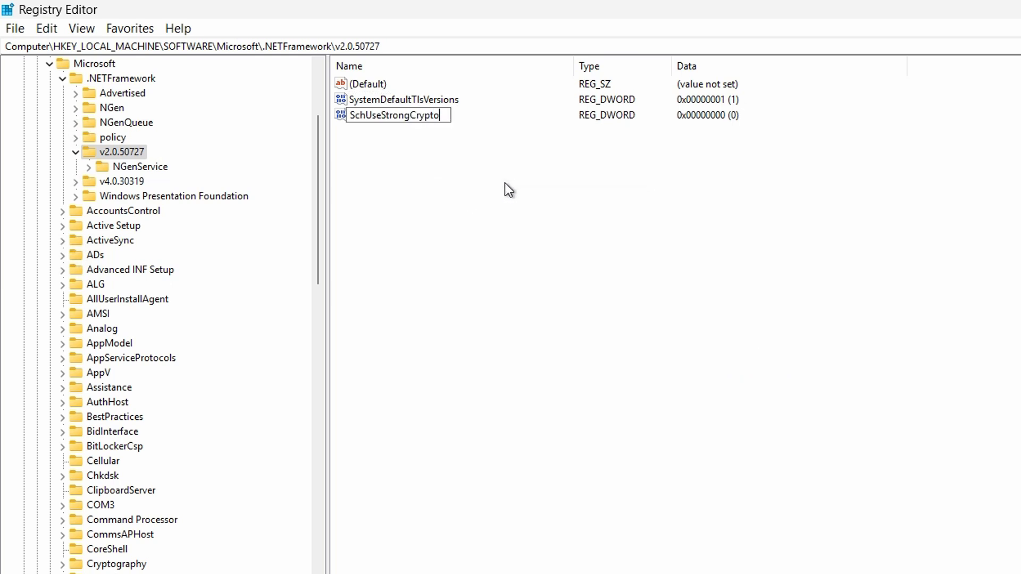
pyautogui.press('Return')
pyautogui.doubleClick(383, 114)
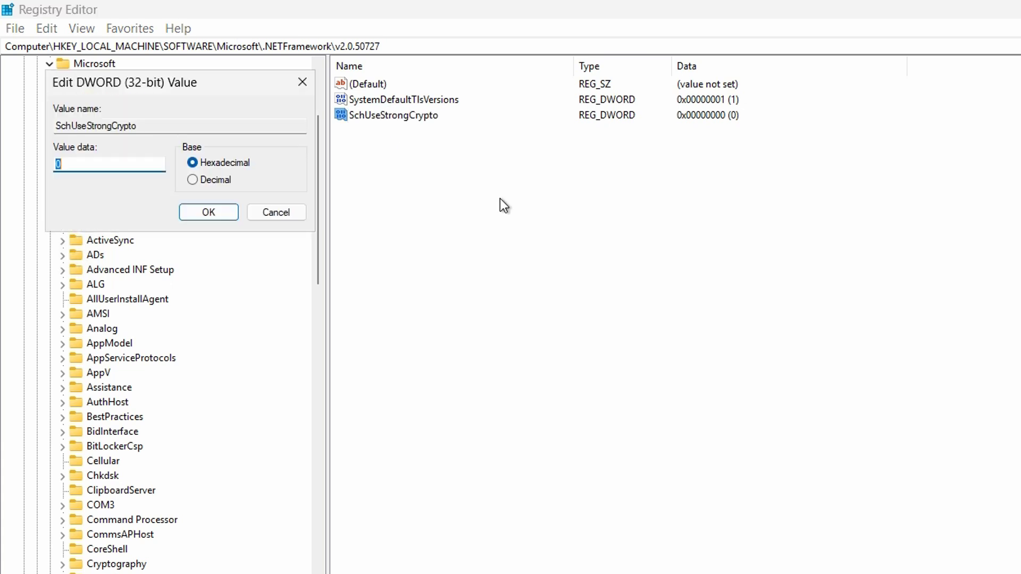
pyautogui.write('1')
pyautogui.press('Return')
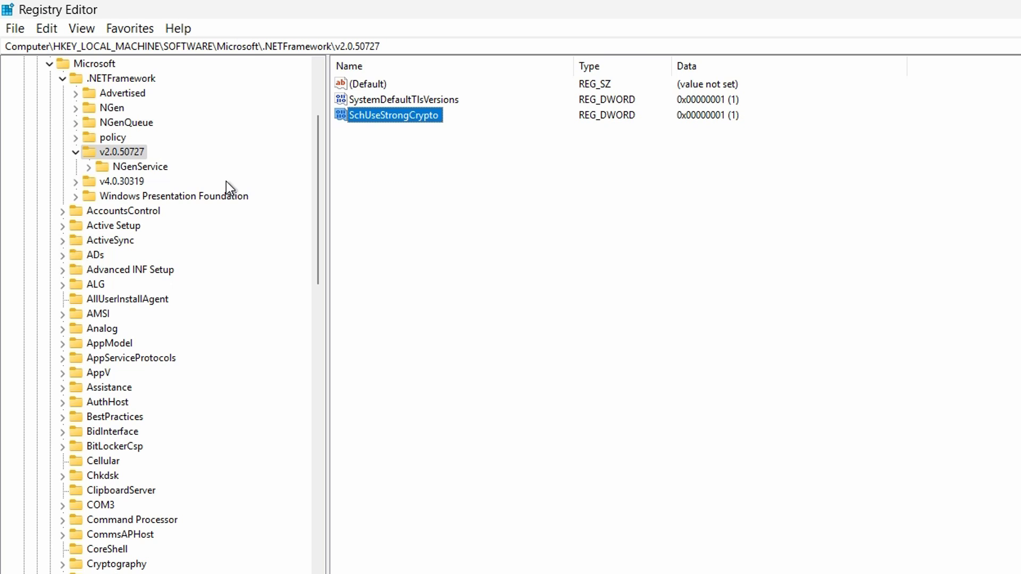
# Add a SchUseStrongCrypto DWORD (32-bit) set to 1 under the v4.0.30319 key
pyautogui.click(127, 184)
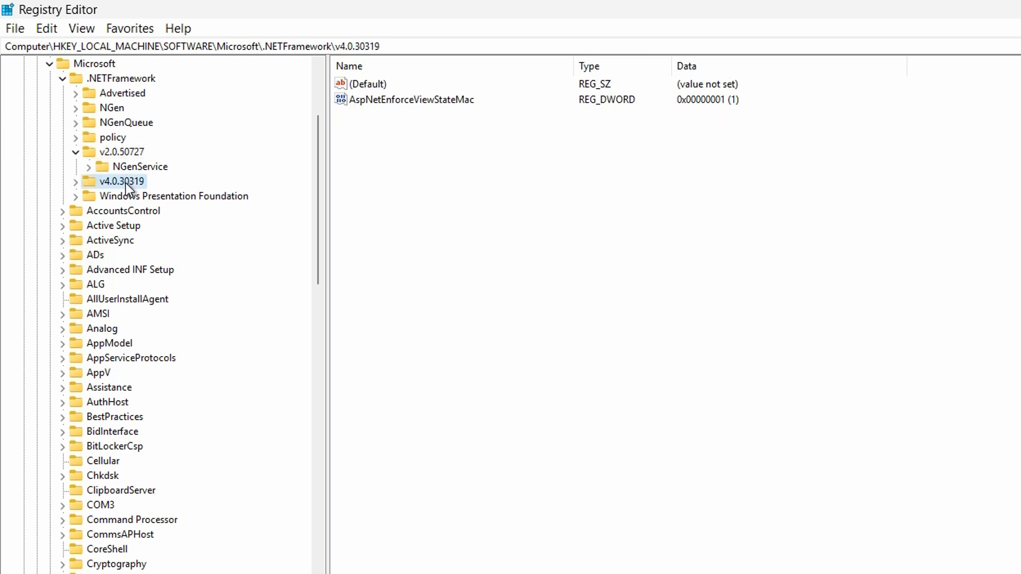
pyautogui.click(532, 221)
pyautogui.rightClick(532, 220)
pyautogui.moveTo(567, 234)
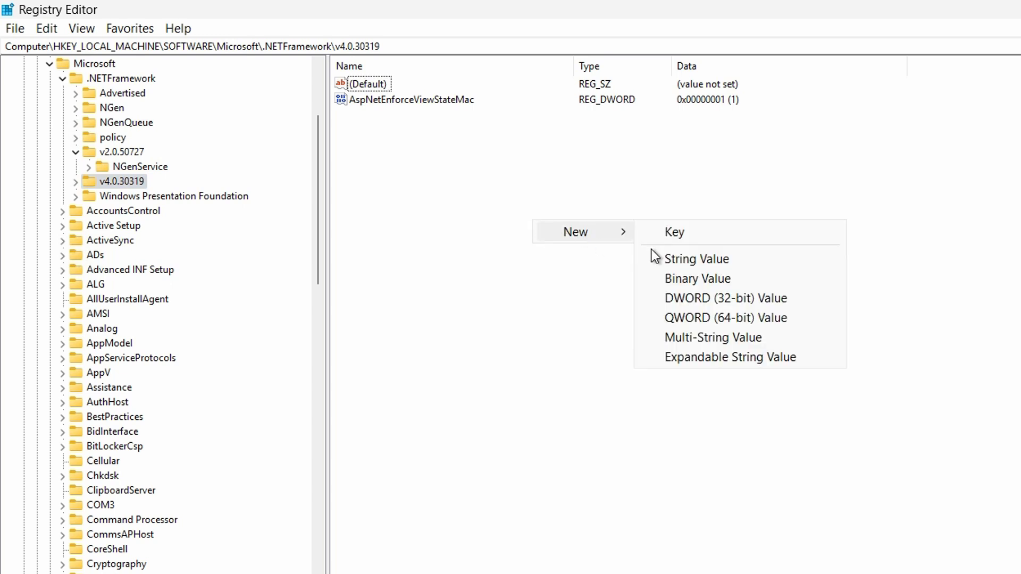
pyautogui.click(708, 296)
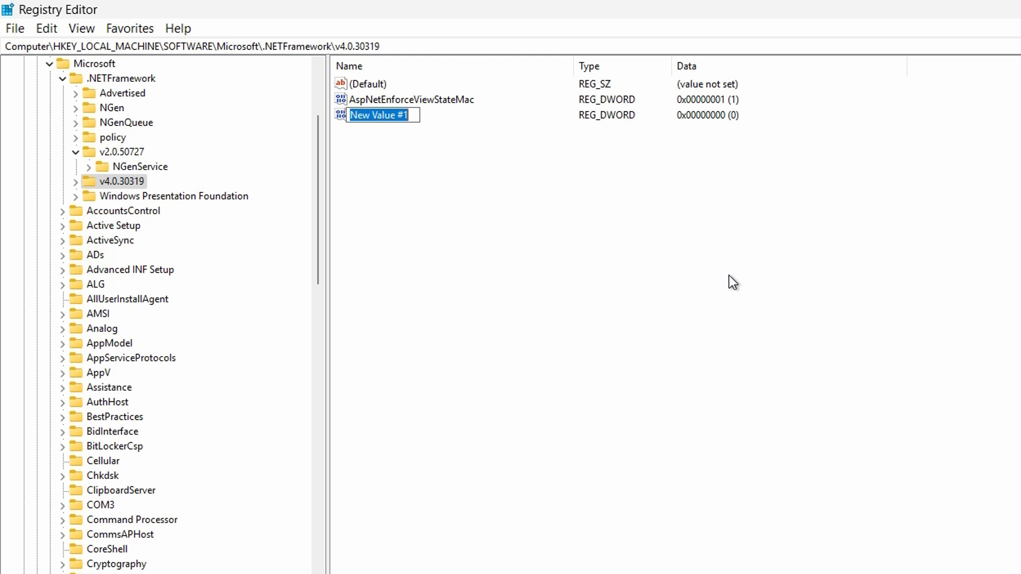
pyautogui.rightClick(376, 115)
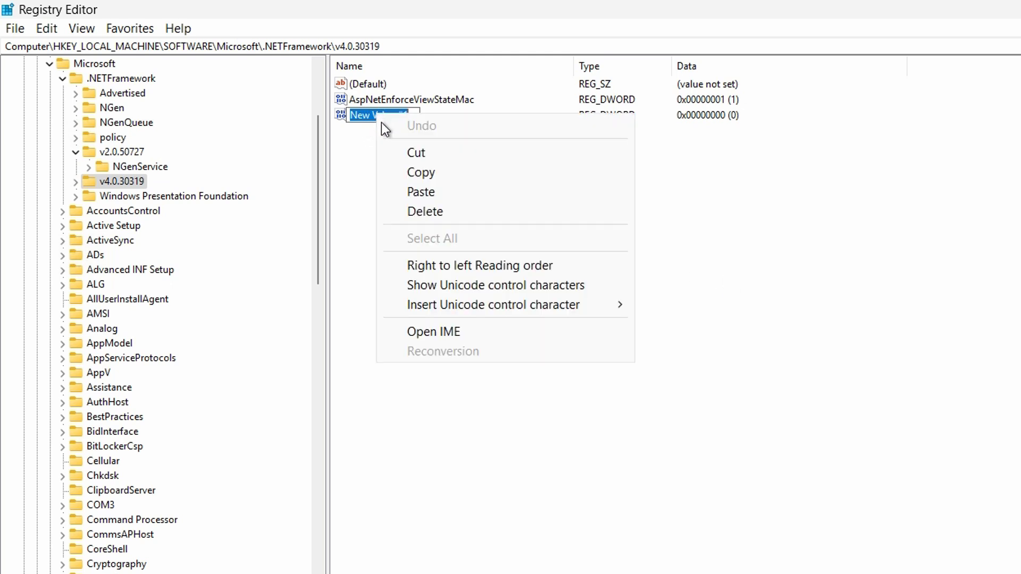
pyautogui.click(420, 191)
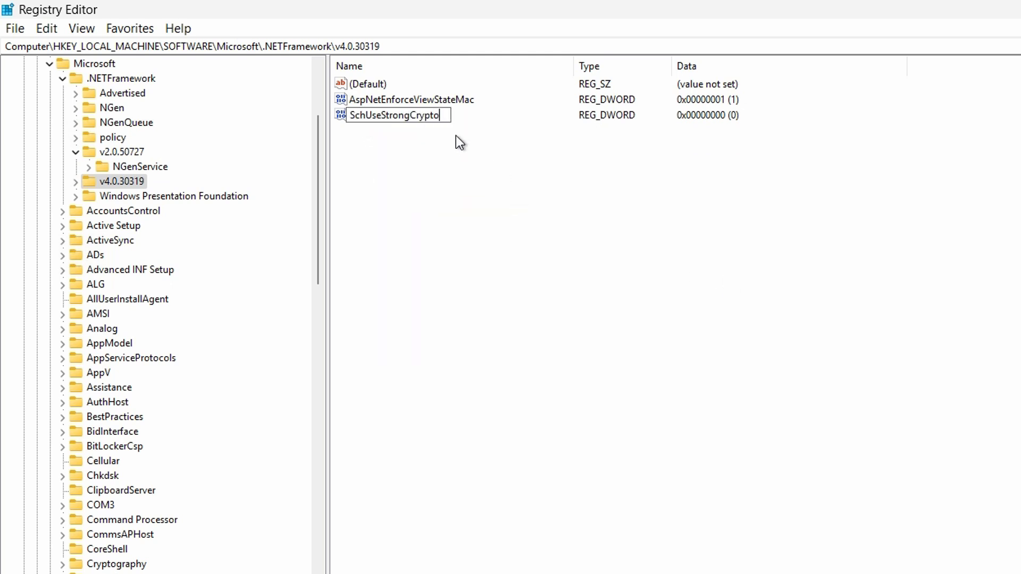
pyautogui.press('Return')
pyautogui.doubleClick(397, 116)
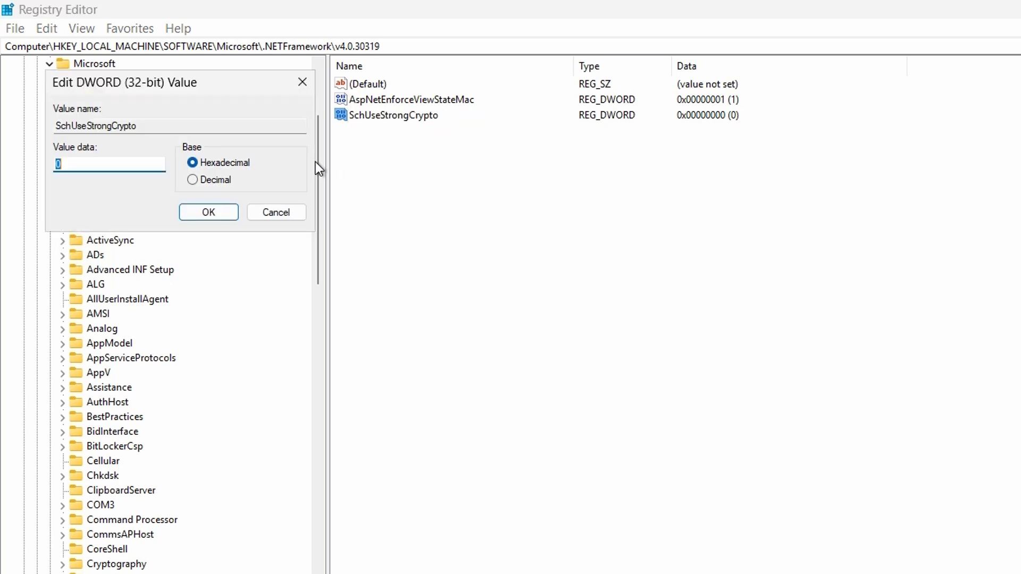
pyautogui.write('1')
pyautogui.press('Return')
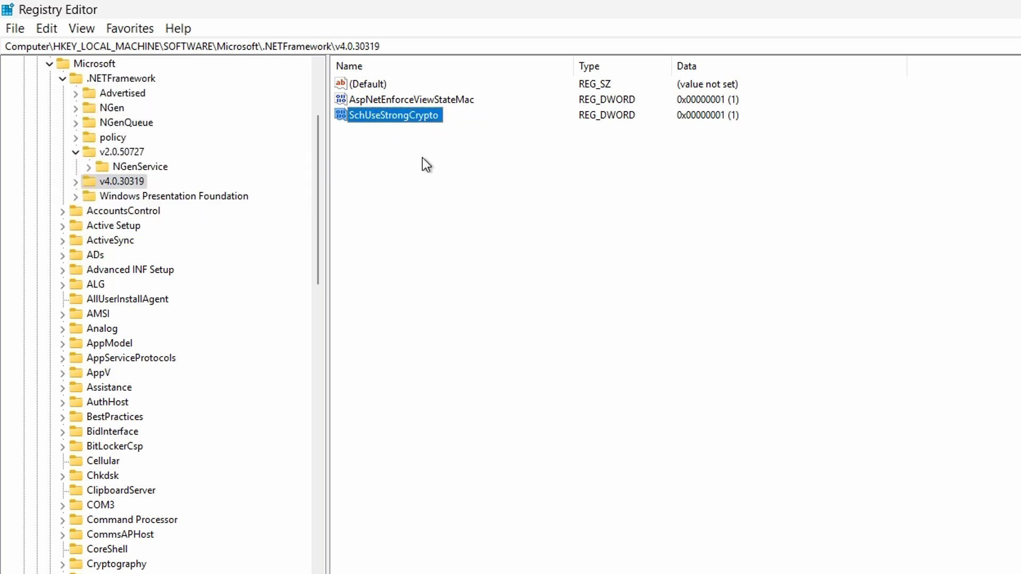
pyautogui.click(423, 159)
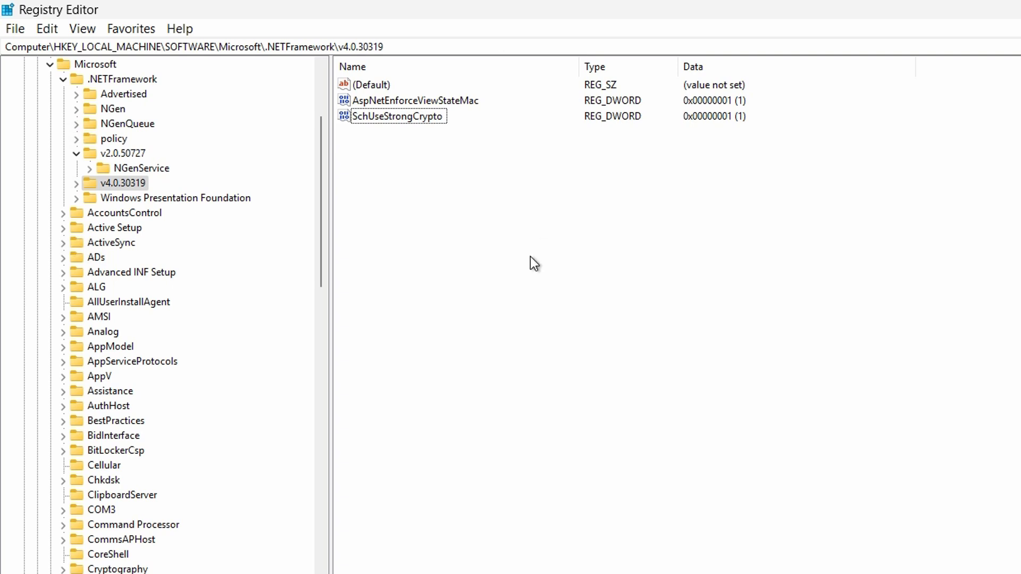
# Add a SystemDefaultTlsVersions DWORD (32-bit) set to 1 under v4.0.30319
pyautogui.rightClick(502, 198)
pyautogui.moveTo(539, 207)
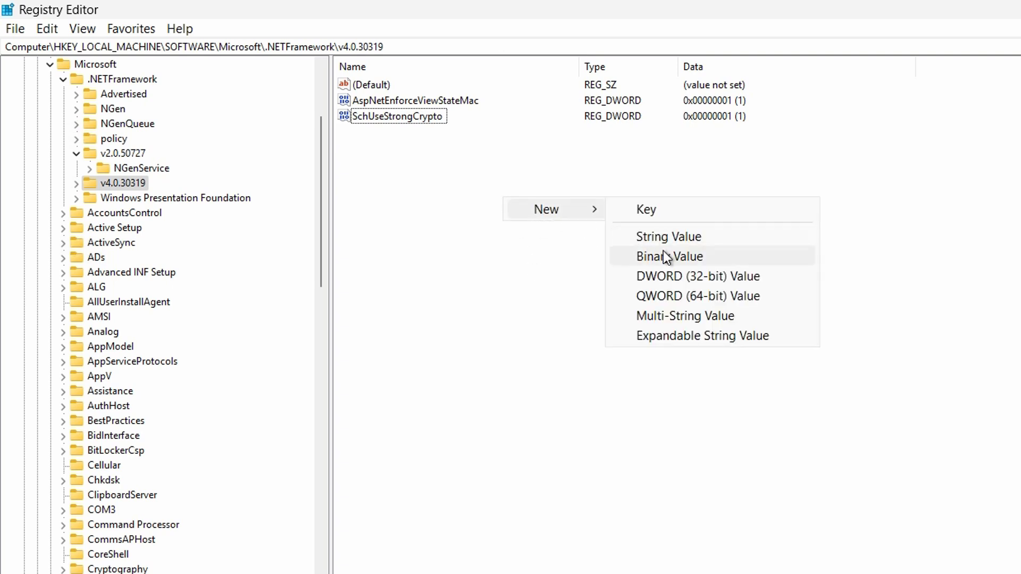
pyautogui.click(676, 273)
pyautogui.rightClick(383, 132)
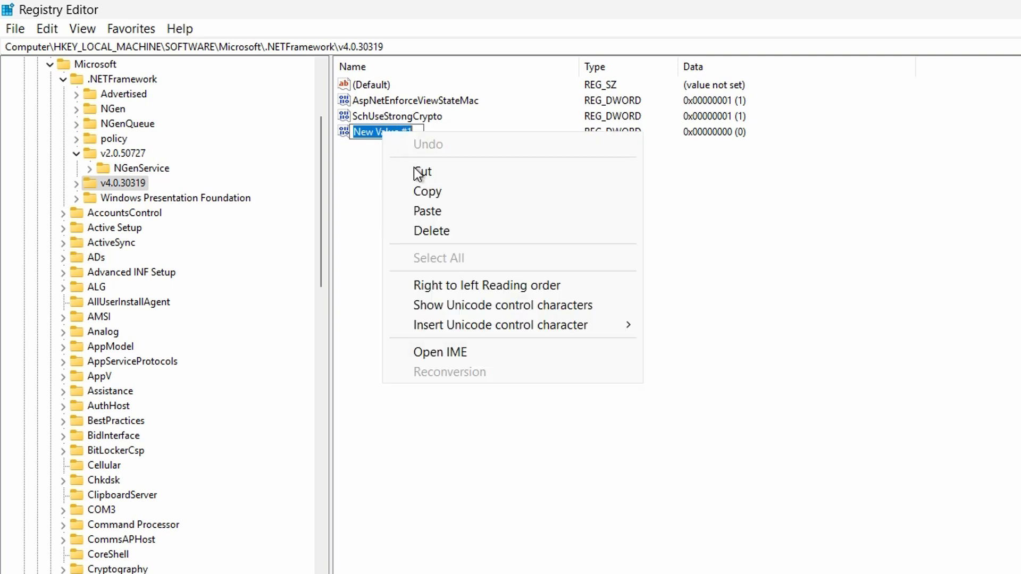
pyautogui.click(428, 211)
pyautogui.press('Return')
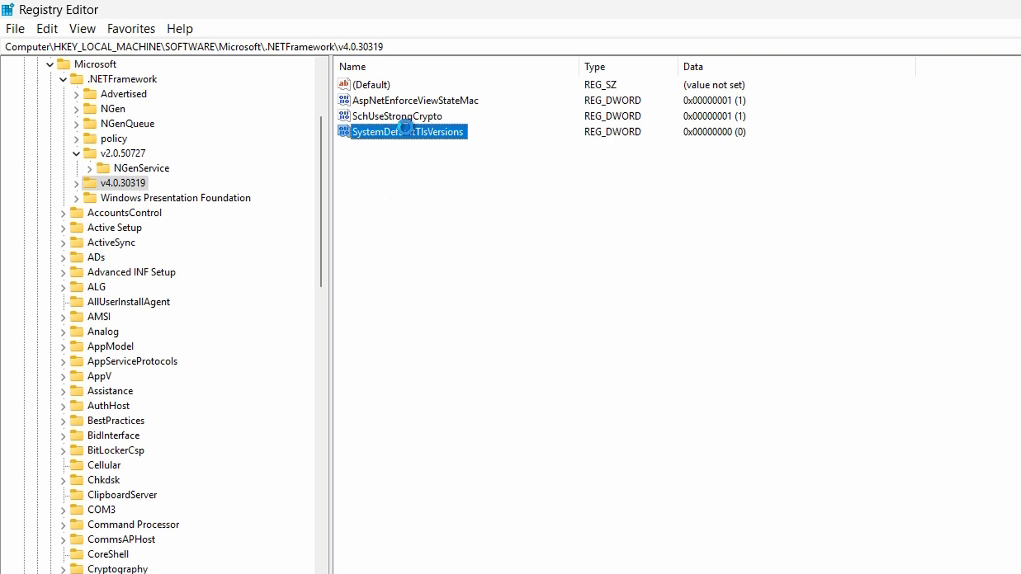
pyautogui.doubleClick(407, 132)
pyautogui.write('1')
pyautogui.press('Return')
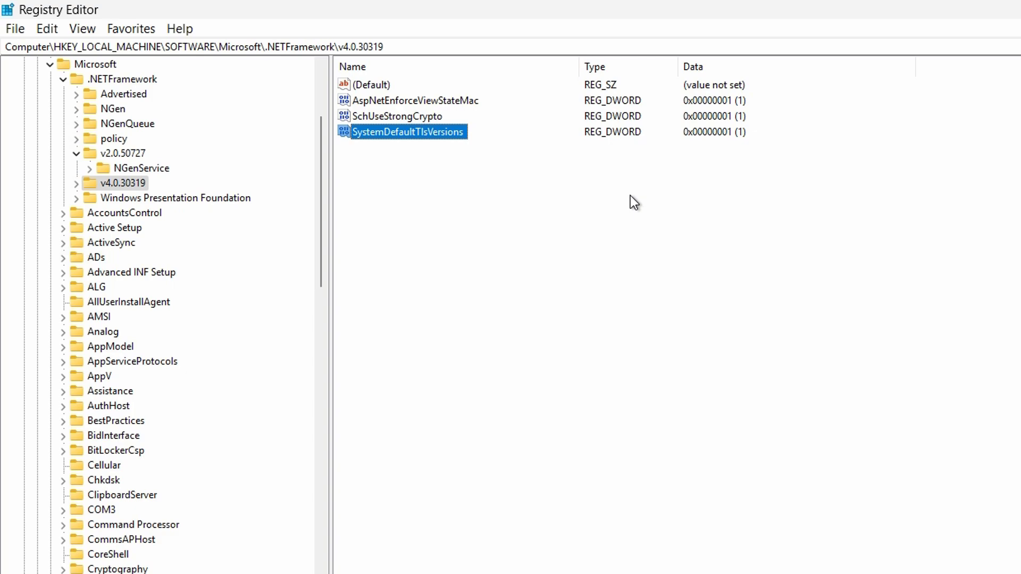